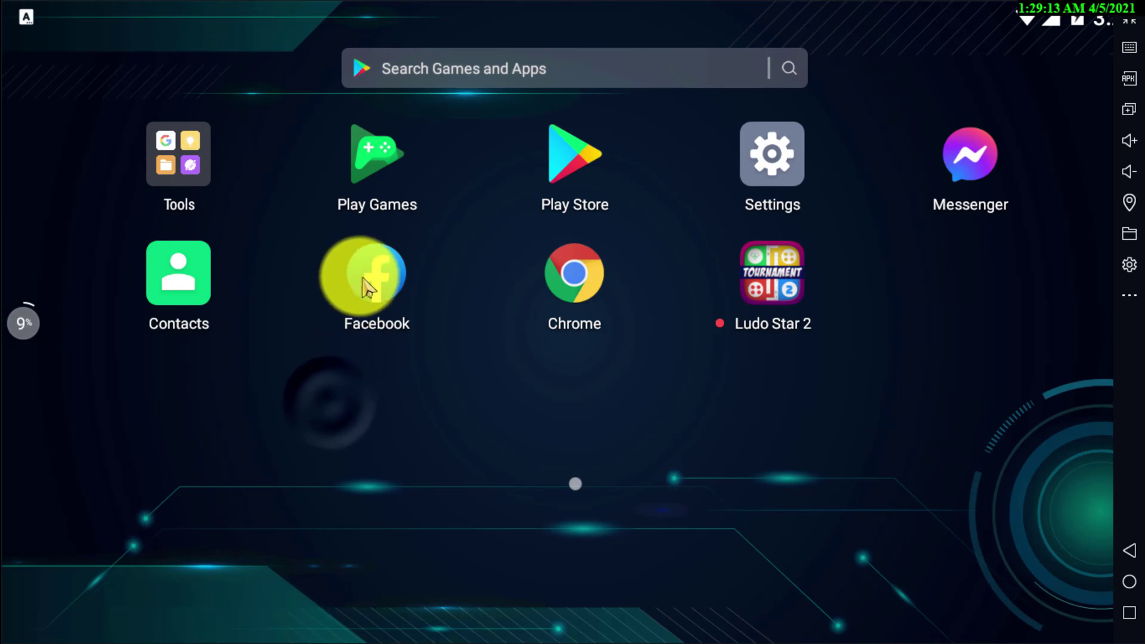
Launch Facebook and bring up the main menu
{"action": "left_click", "coordinate": [353, 307]}
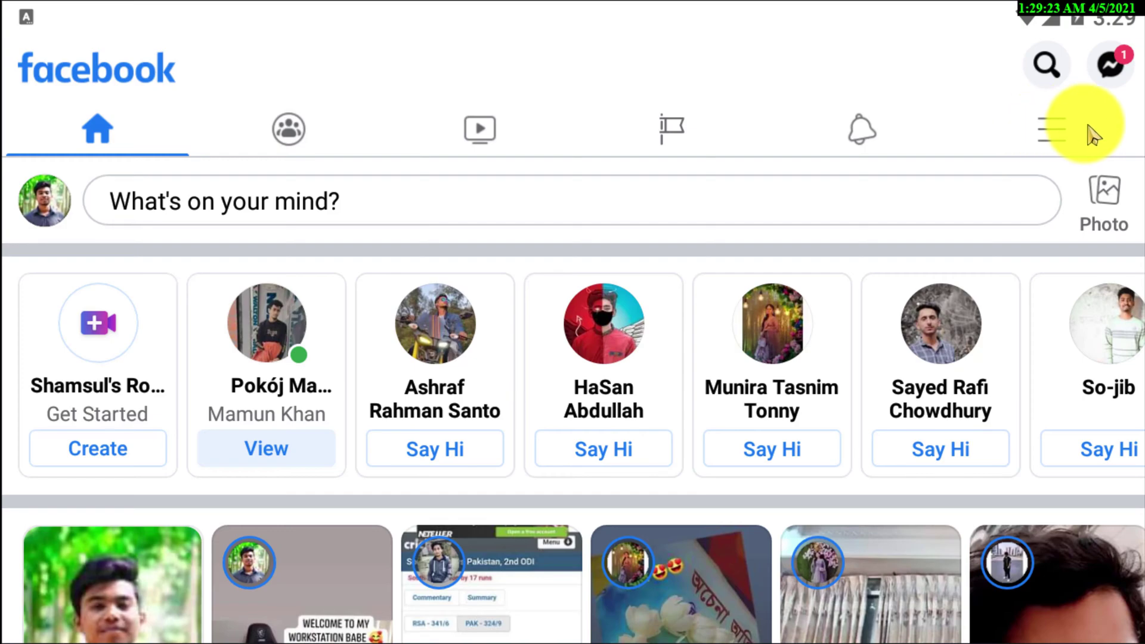
{"action": "left_click", "coordinate": [1065, 130]}
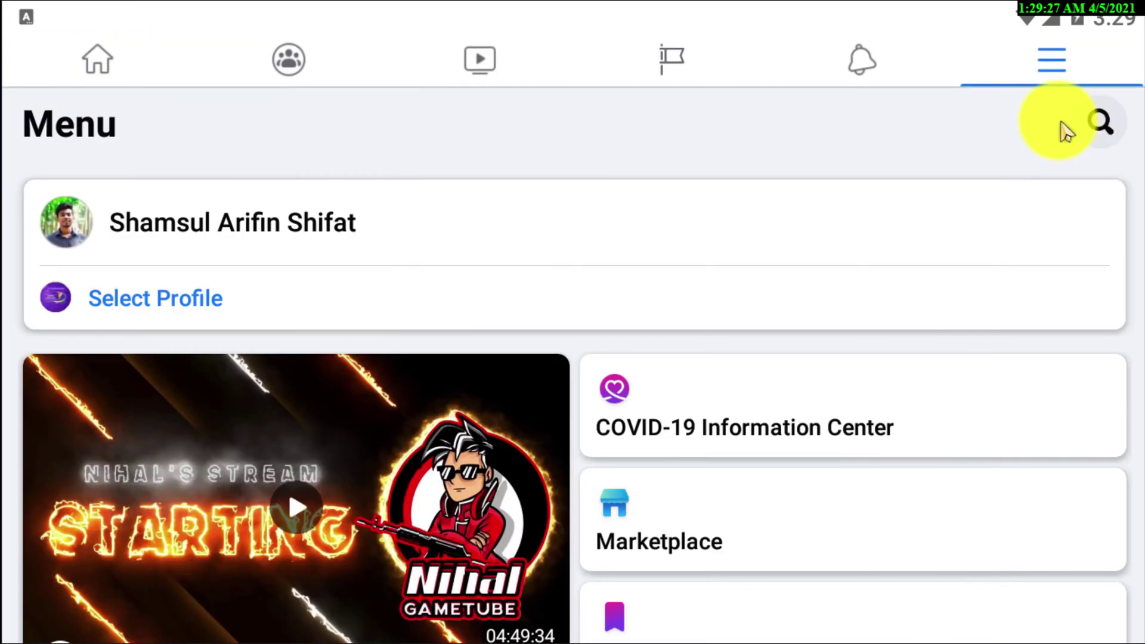
{"action": "left_click_drag", "start_coordinate": [747, 488], "coordinate": [817, 56]}
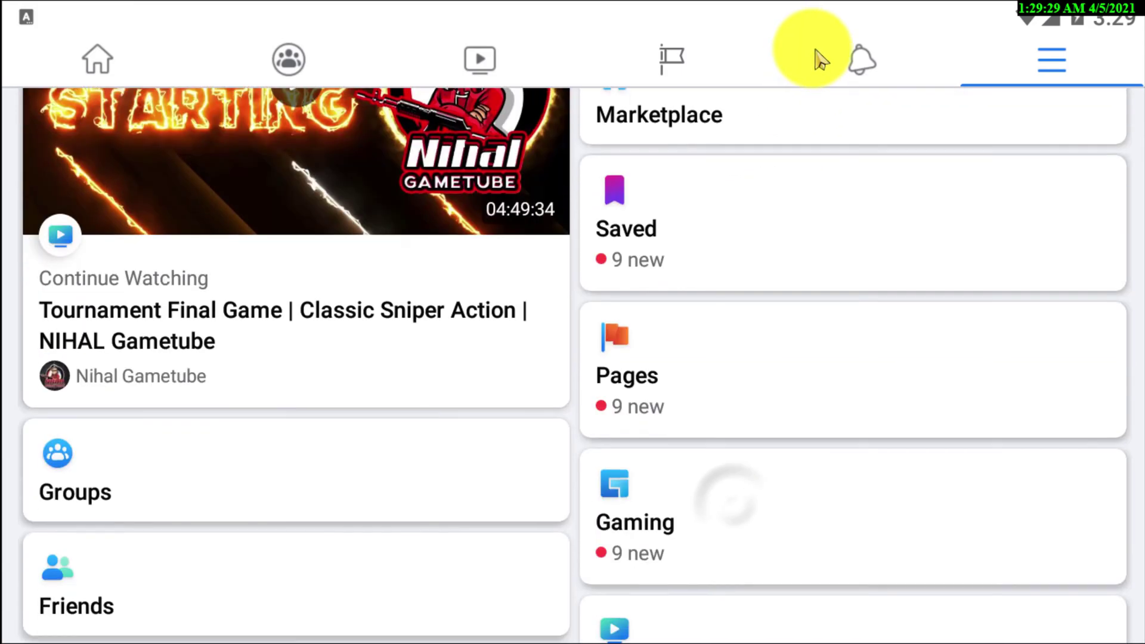
In Pages, scroll to Your Pages and choose Switch for Rupsha Gold Cup
{"action": "left_click", "coordinate": [660, 332]}
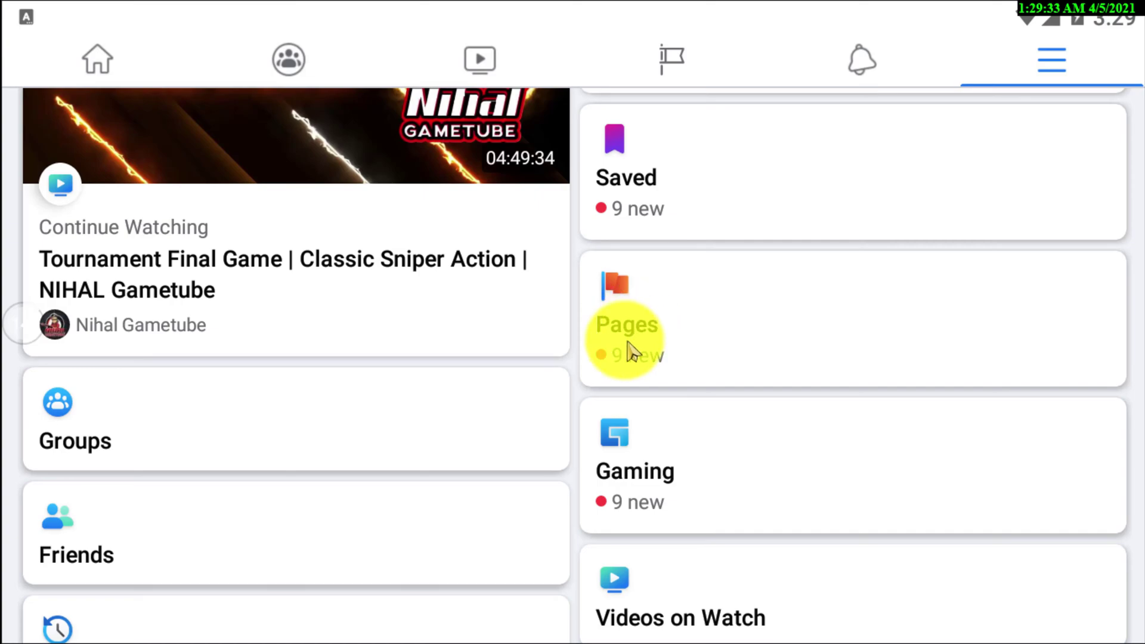
{"action": "left_click", "coordinate": [641, 373]}
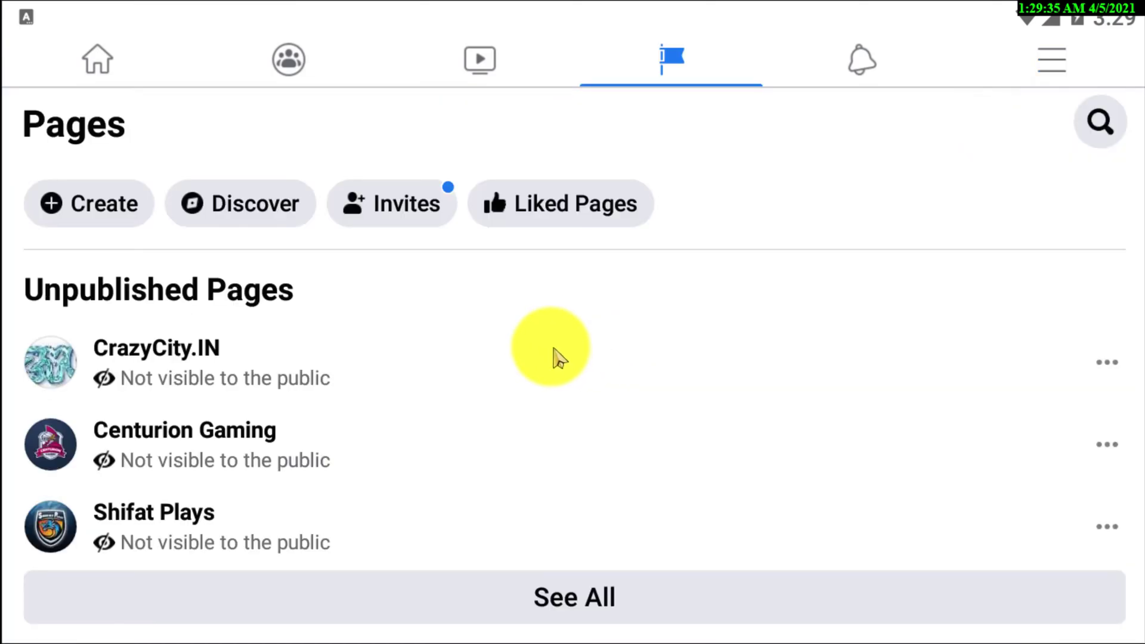
{"action": "scroll", "coordinate": [239, 495], "scroll_direction": "down", "scroll_amount": 3}
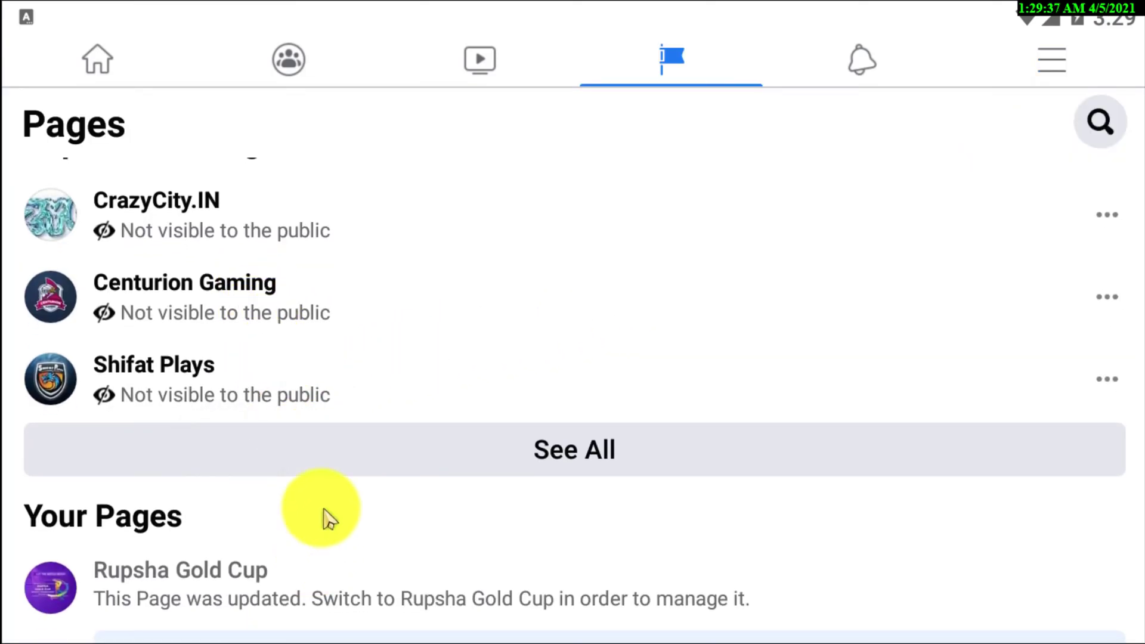
{"action": "scroll", "coordinate": [310, 454], "scroll_direction": "down", "scroll_amount": 3}
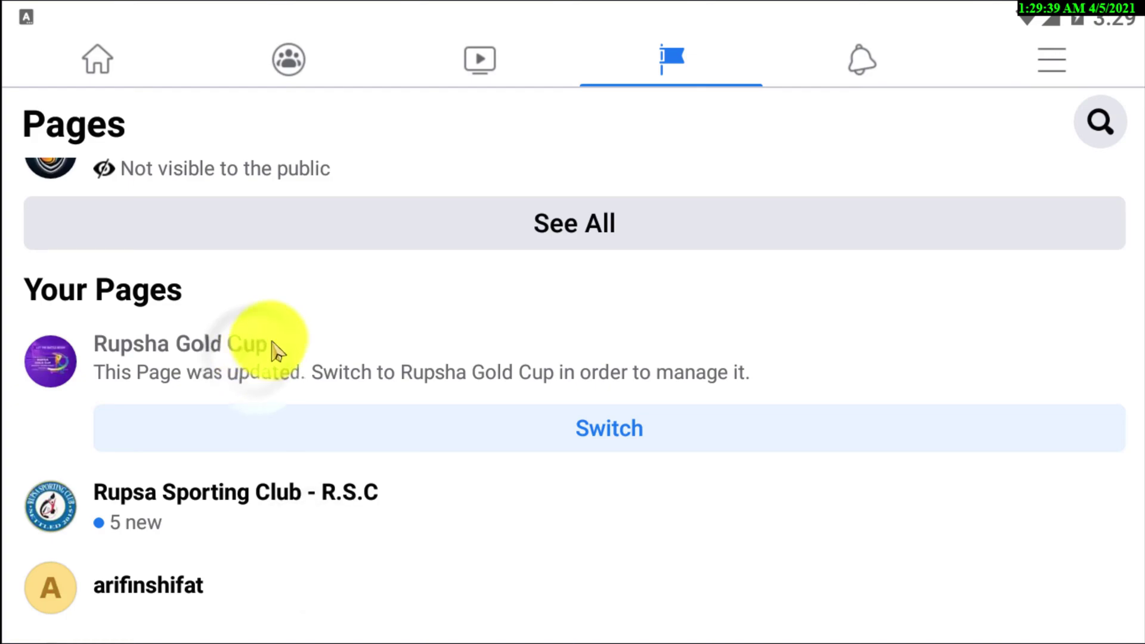
{"action": "scroll", "coordinate": [649, 339], "scroll_direction": "down", "scroll_amount": 1}
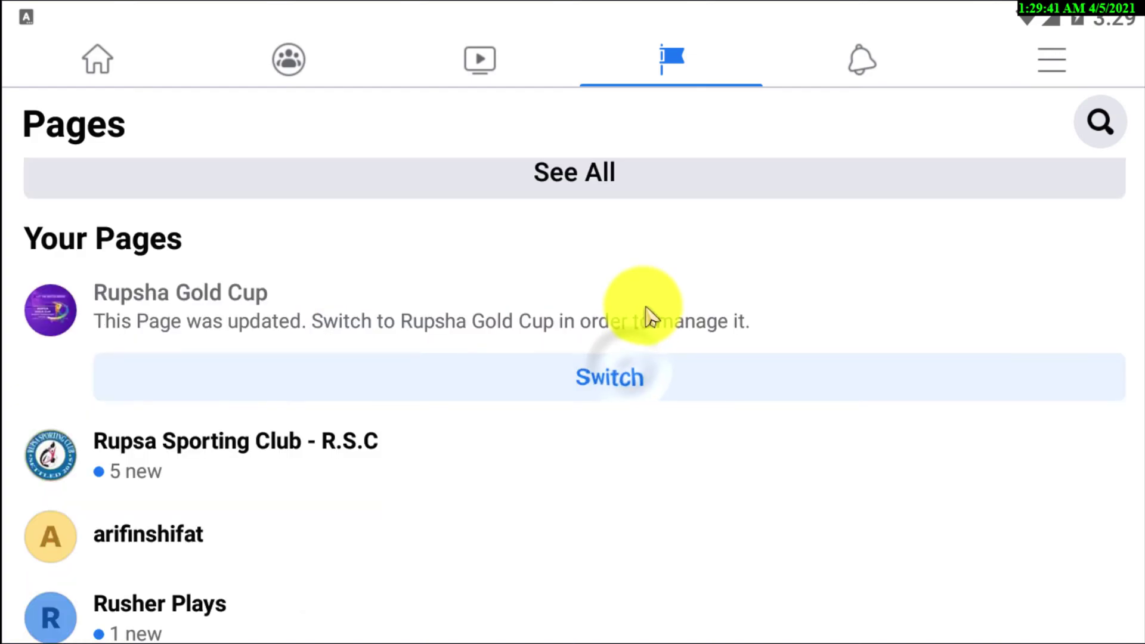
{"action": "left_click", "coordinate": [411, 382]}
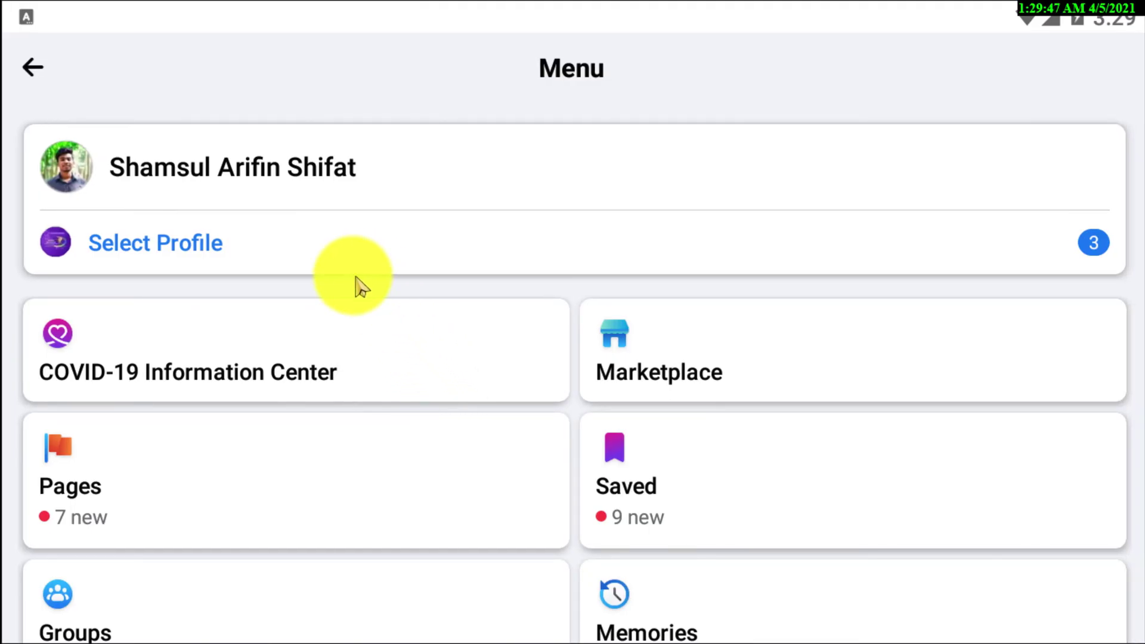
Select Rupsha Gold Cup as the active profile and return to its menu
{"action": "left_click", "coordinate": [193, 254]}
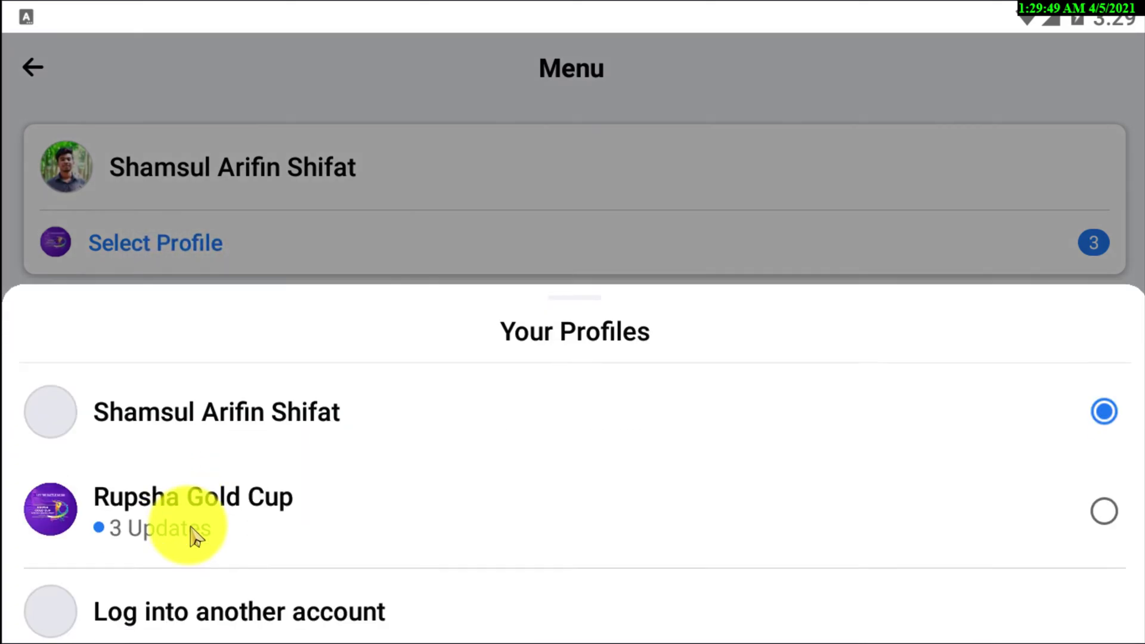
{"action": "left_click", "coordinate": [143, 513]}
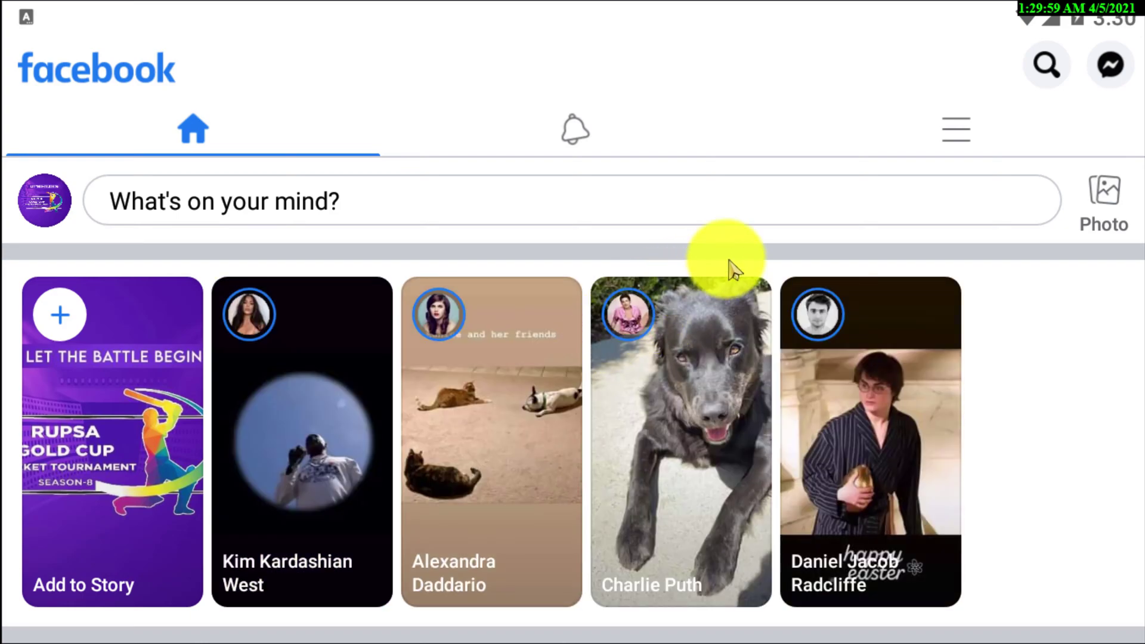
{"action": "left_click", "coordinate": [999, 137]}
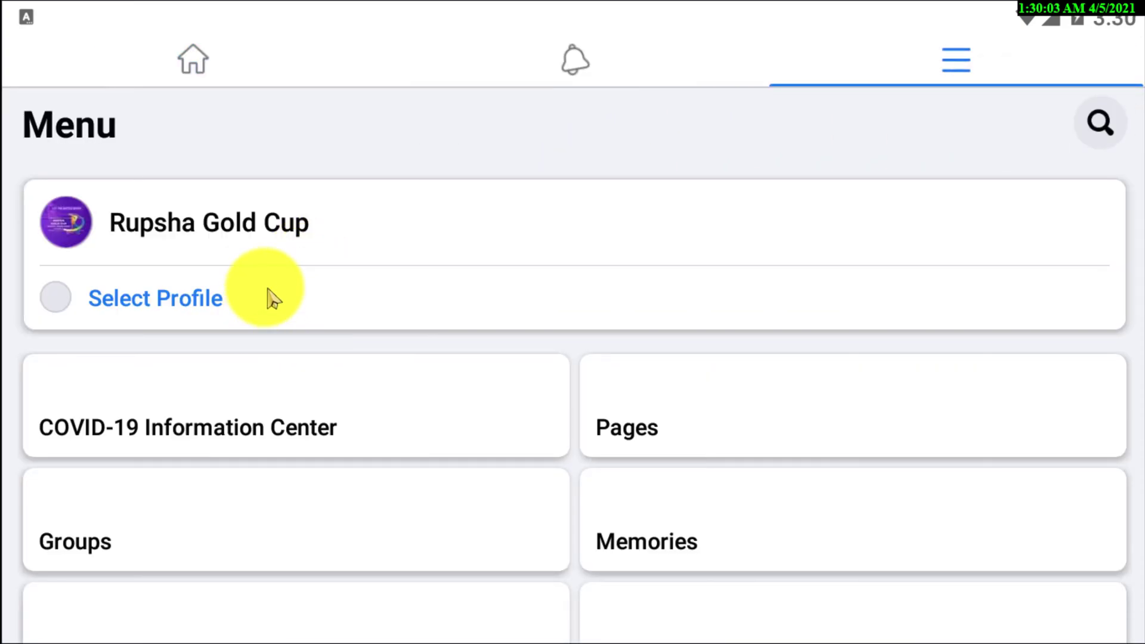
Open the Rupsha Gold Cup page and view its About section
{"action": "left_click", "coordinate": [309, 248]}
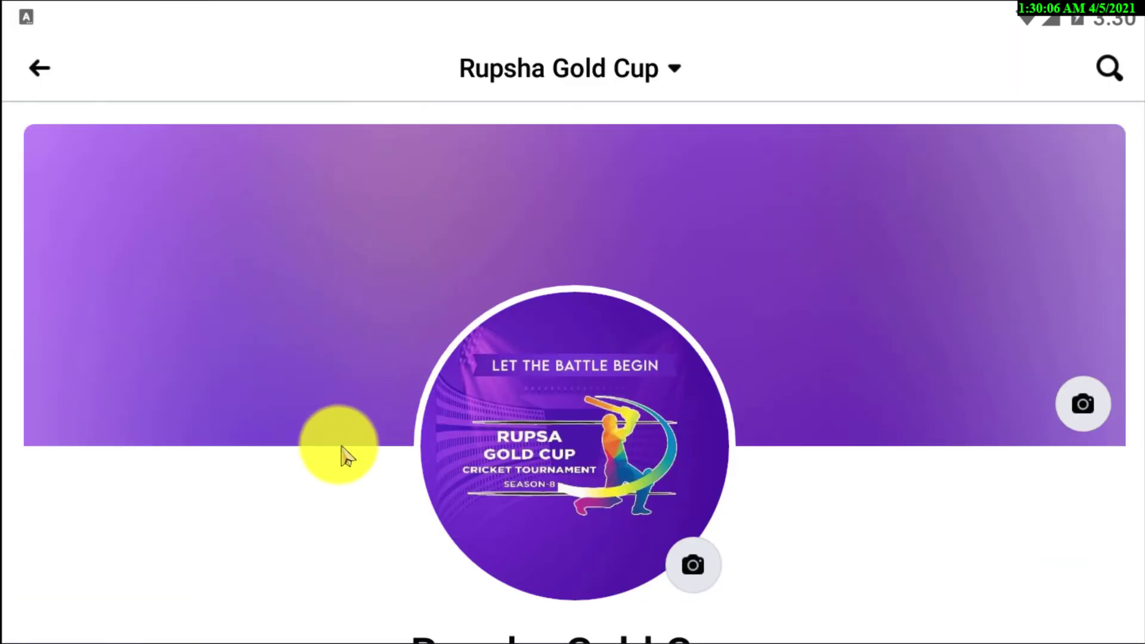
{"action": "left_click_drag", "start_coordinate": [345, 456], "coordinate": [404, 123]}
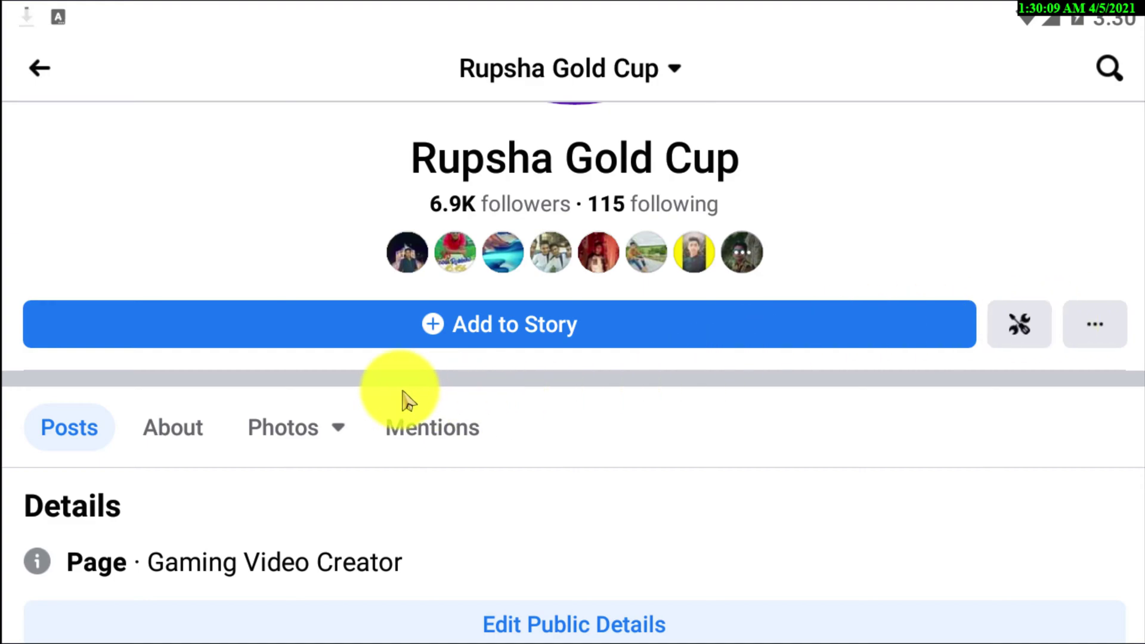
{"action": "left_click_drag", "start_coordinate": [401, 328], "coordinate": [269, 263]}
{"action": "left_click", "coordinate": [194, 277]}
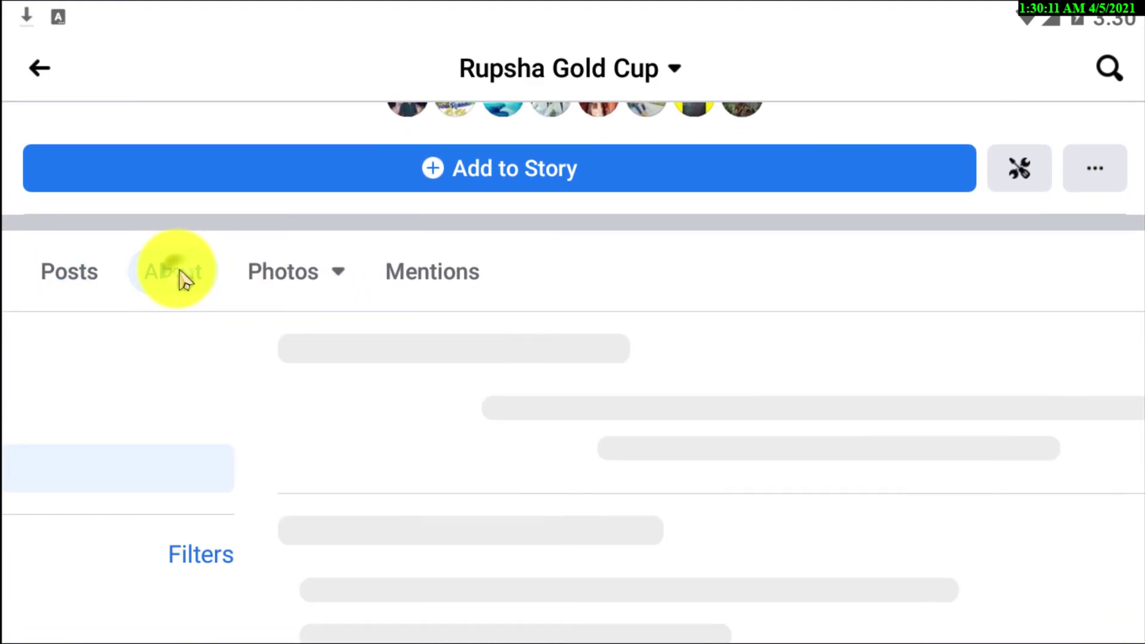
{"action": "left_click_drag", "start_coordinate": [756, 486], "coordinate": [753, 308]}
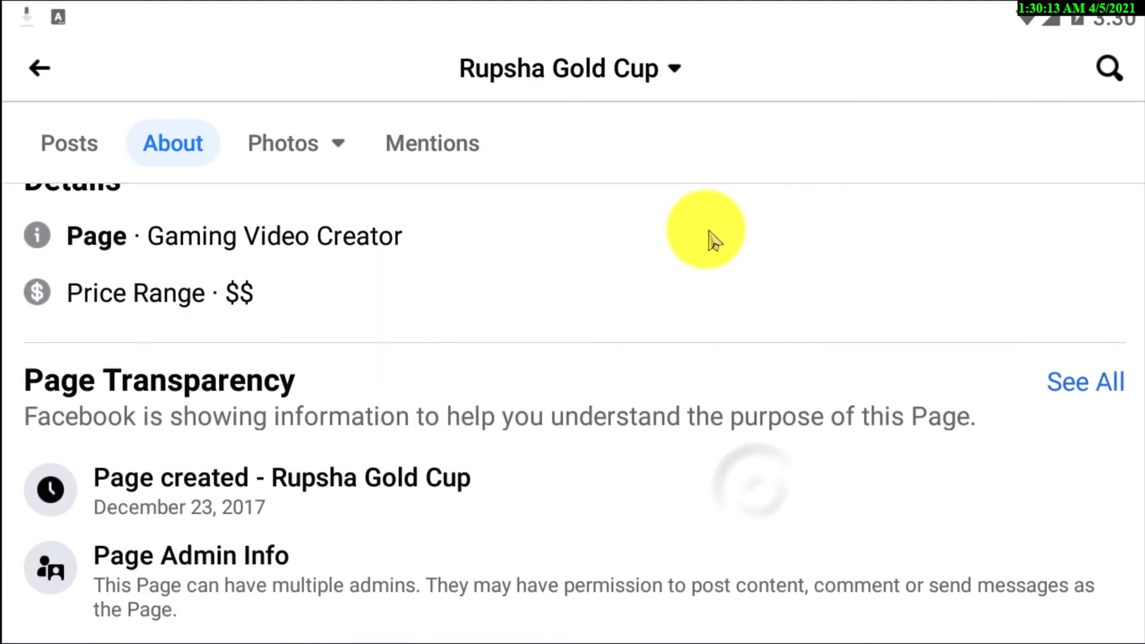
{"action": "left_click_drag", "start_coordinate": [471, 409], "coordinate": [475, 191]}
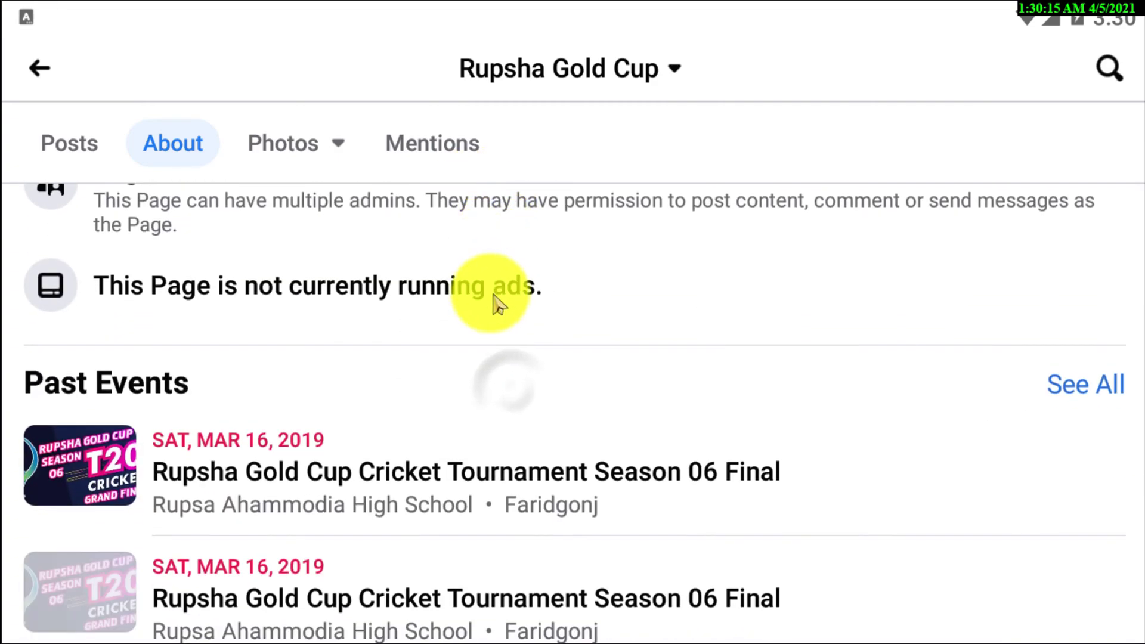
{"action": "left_click_drag", "start_coordinate": [509, 337], "coordinate": [521, 199]}
{"action": "left_click_drag", "start_coordinate": [624, 456], "coordinate": [585, 383]}
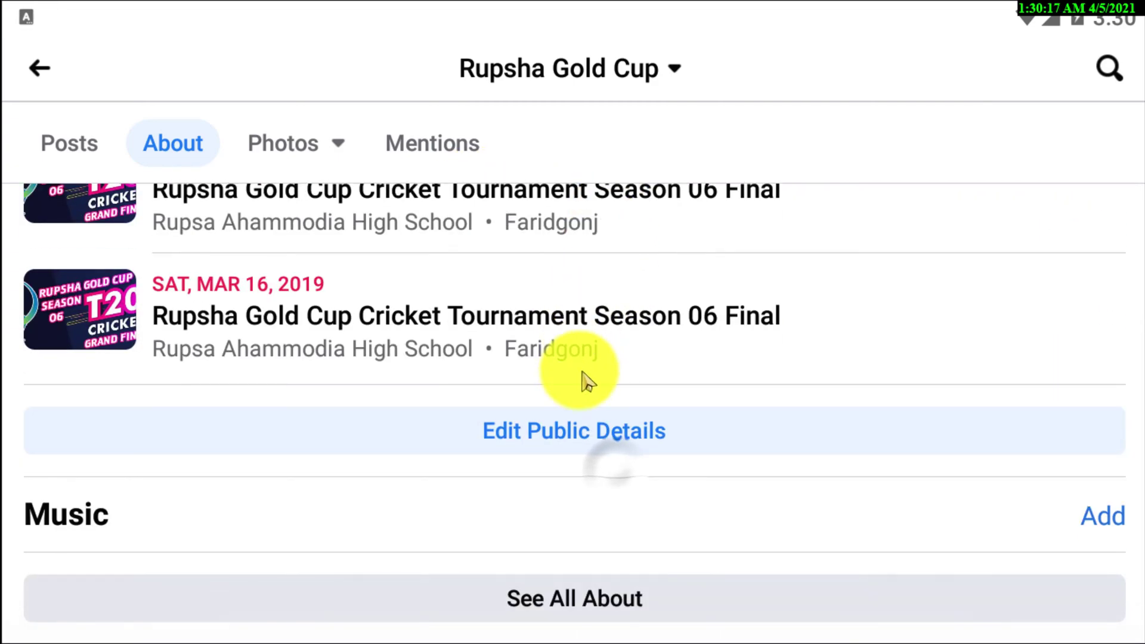
Open Edit Public Details and select Address under Details
{"action": "left_click", "coordinate": [578, 436]}
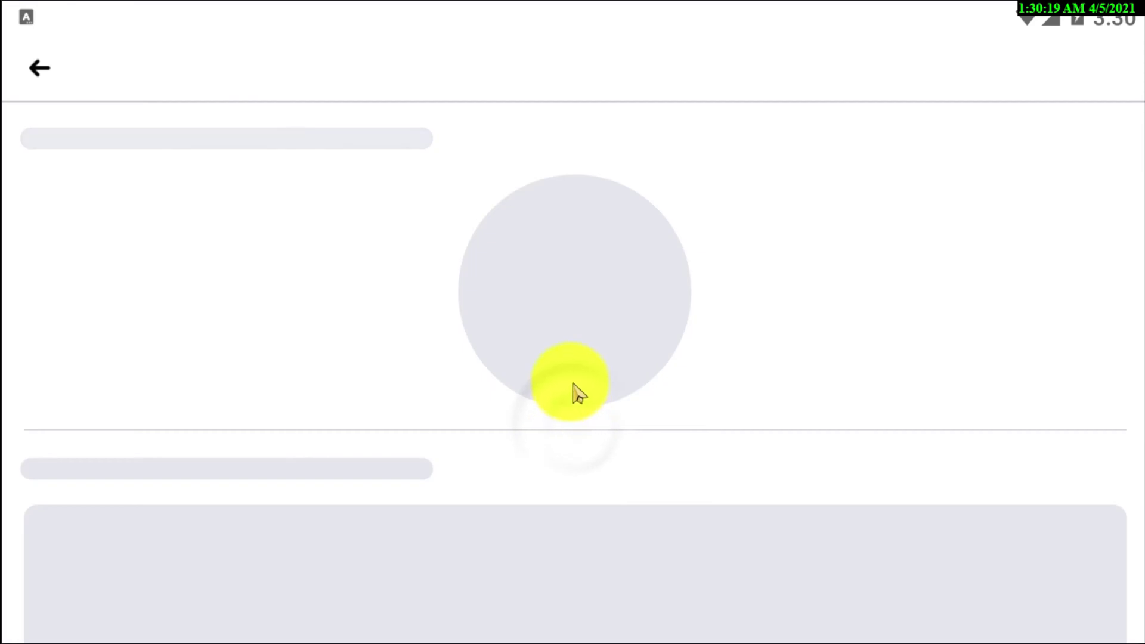
{"action": "left_click_drag", "start_coordinate": [493, 490], "coordinate": [519, 152]}
{"action": "left_click_drag", "start_coordinate": [473, 491], "coordinate": [453, 276]}
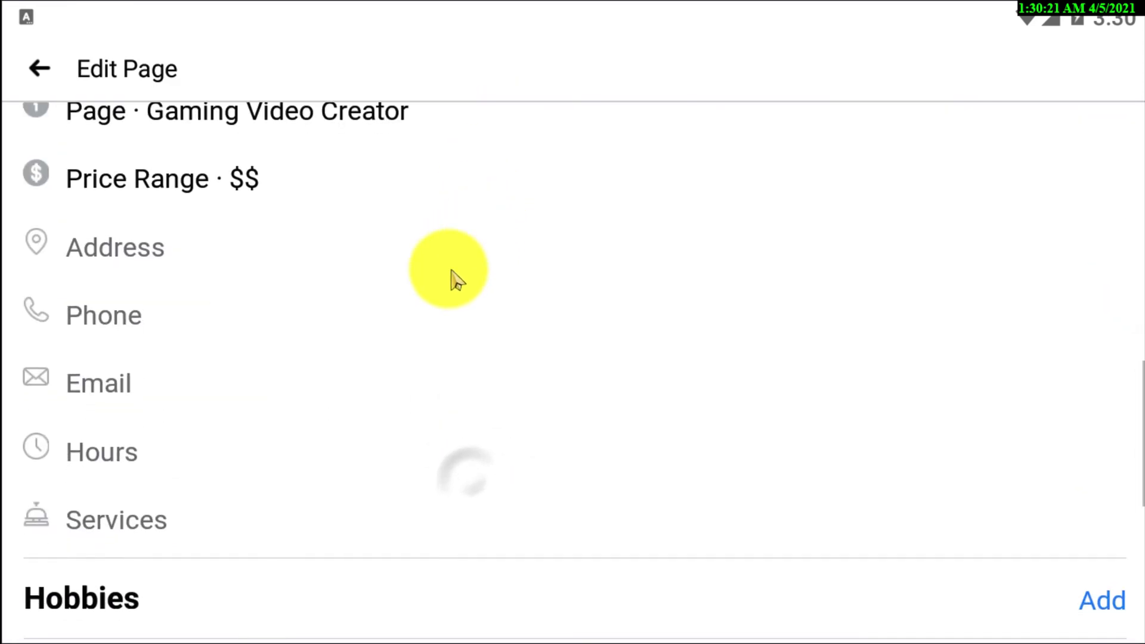
{"action": "left_click_drag", "start_coordinate": [376, 383], "coordinate": [289, 442]}
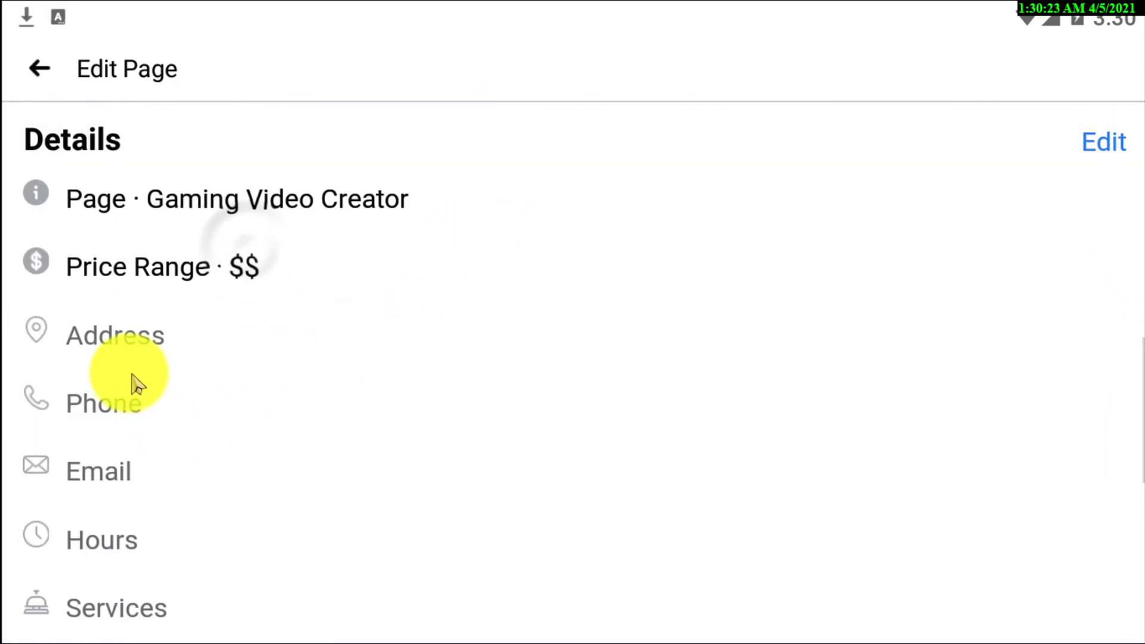
{"action": "left_click", "coordinate": [120, 341]}
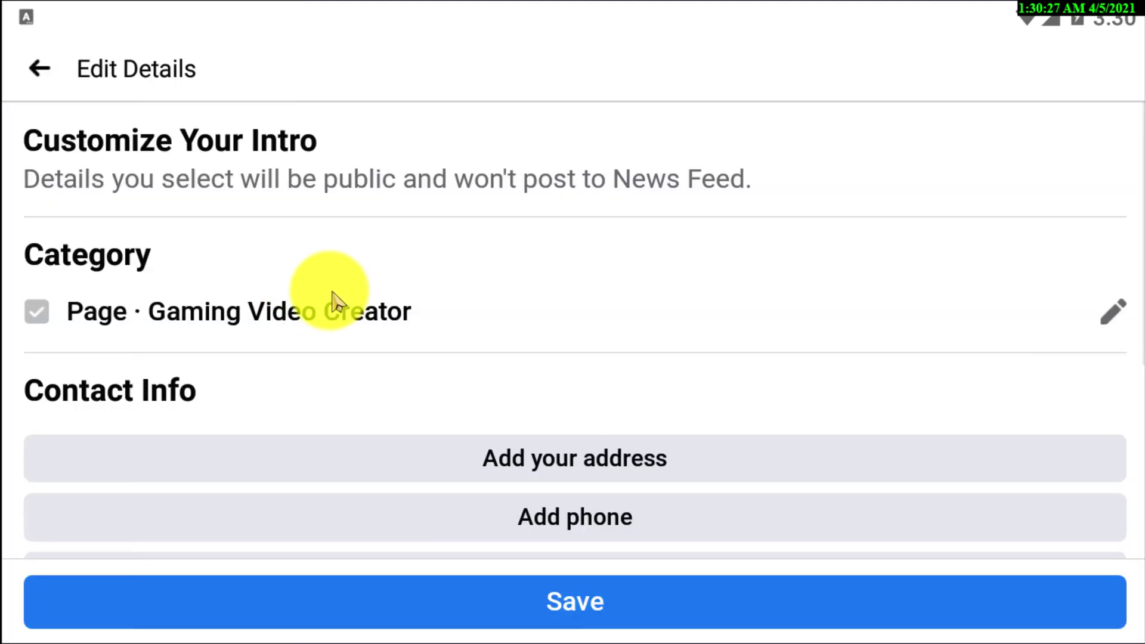
Bring up Edit Location, showing city Chandpur, Barisal Division, Bangladesh with empty street and zip
{"action": "left_click", "coordinate": [577, 456]}
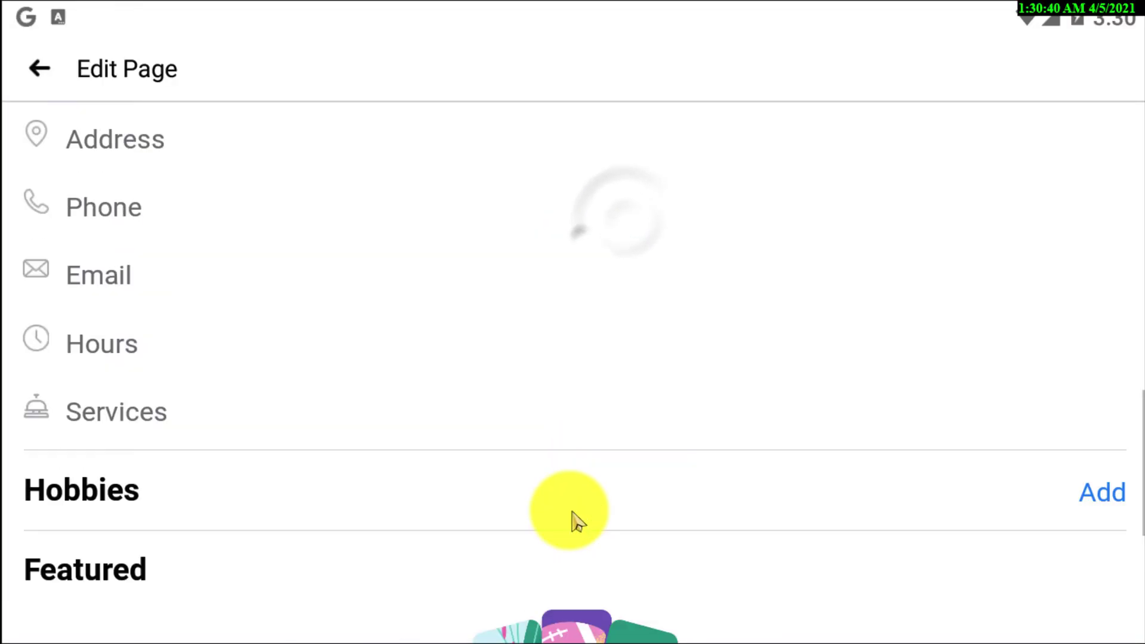
{"action": "left_click", "coordinate": [386, 229]}
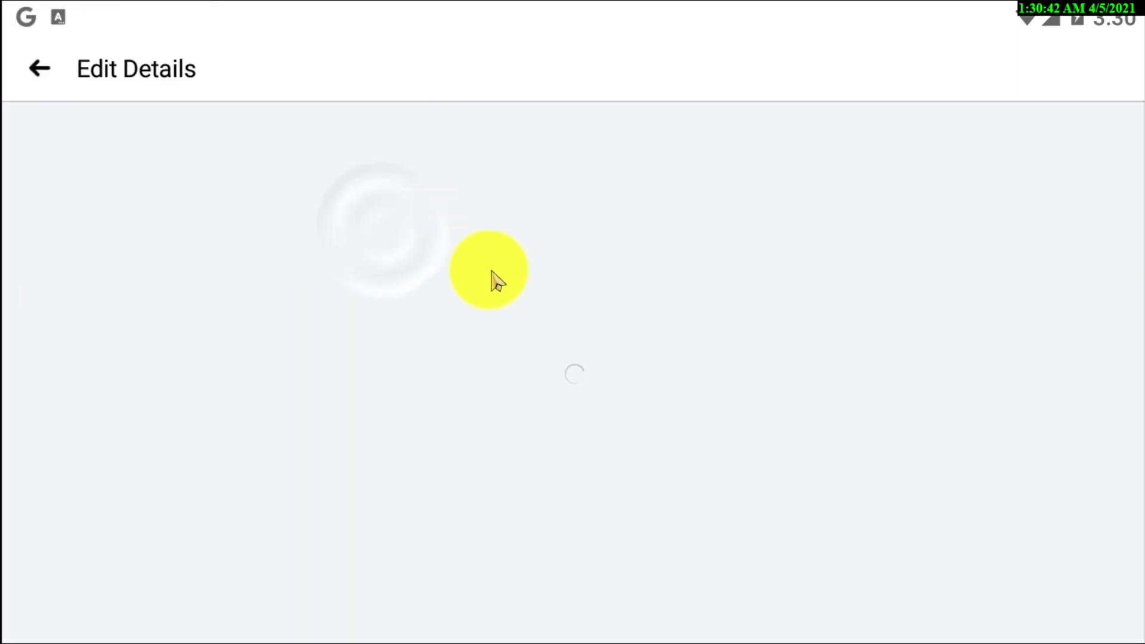
{"action": "left_click", "coordinate": [570, 462]}
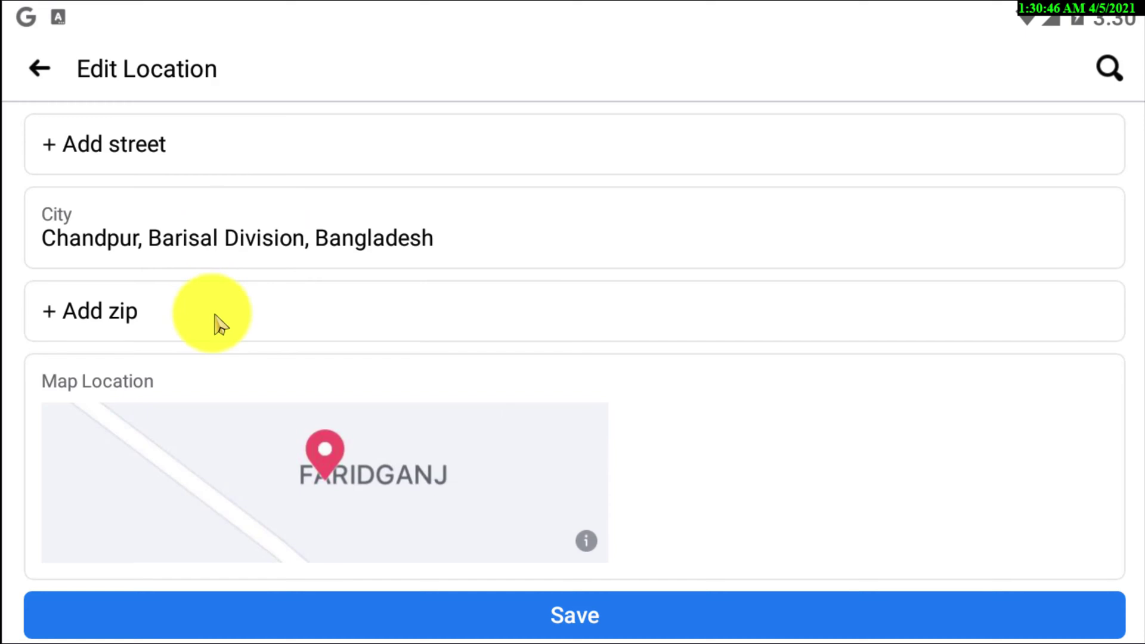
{"action": "left_click_drag", "start_coordinate": [217, 319], "coordinate": [215, 263]}
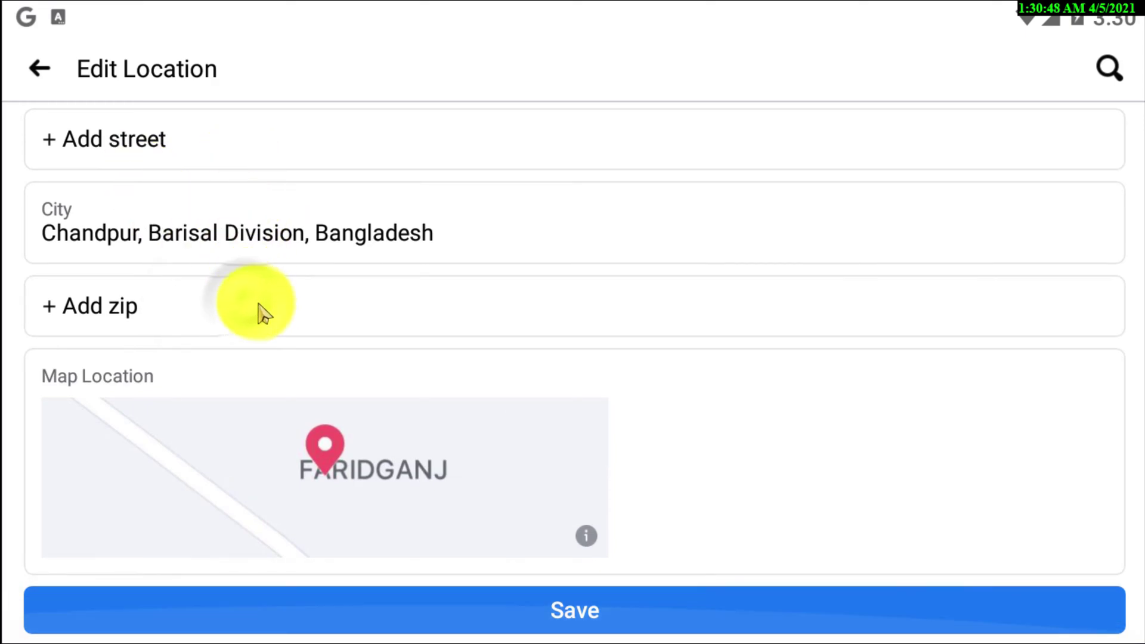
{"action": "left_click_drag", "start_coordinate": [256, 306], "coordinate": [266, 481]}
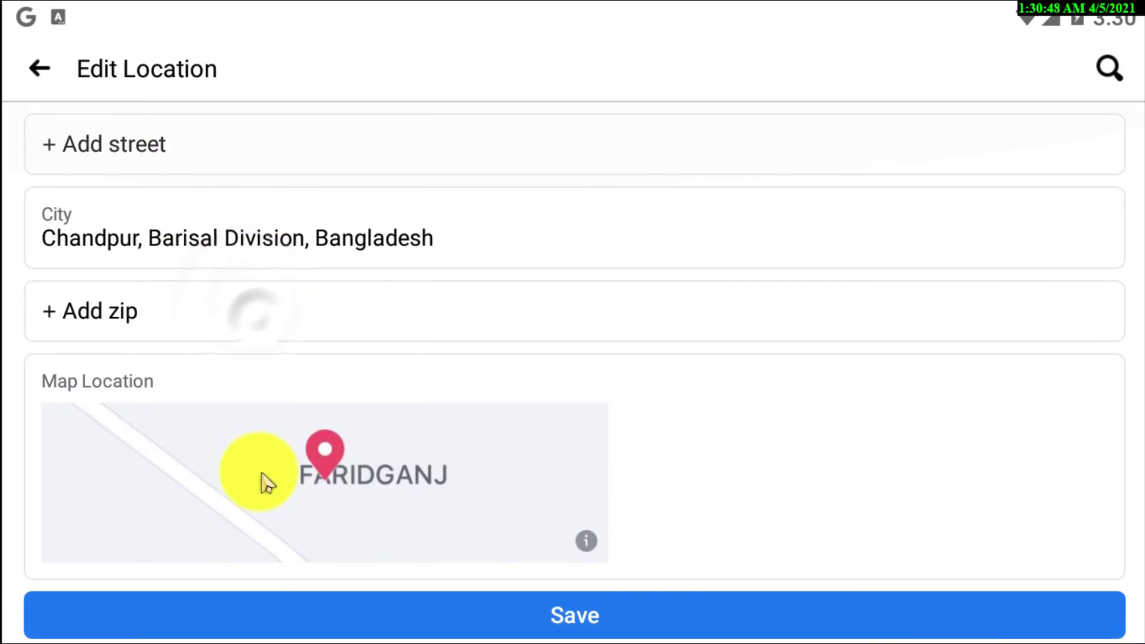
{"action": "left_click", "coordinate": [107, 147]}
Save street Rupsa Ahammodia High School and zip code 3652 to the address
{"action": "left_click", "coordinate": [174, 263]}
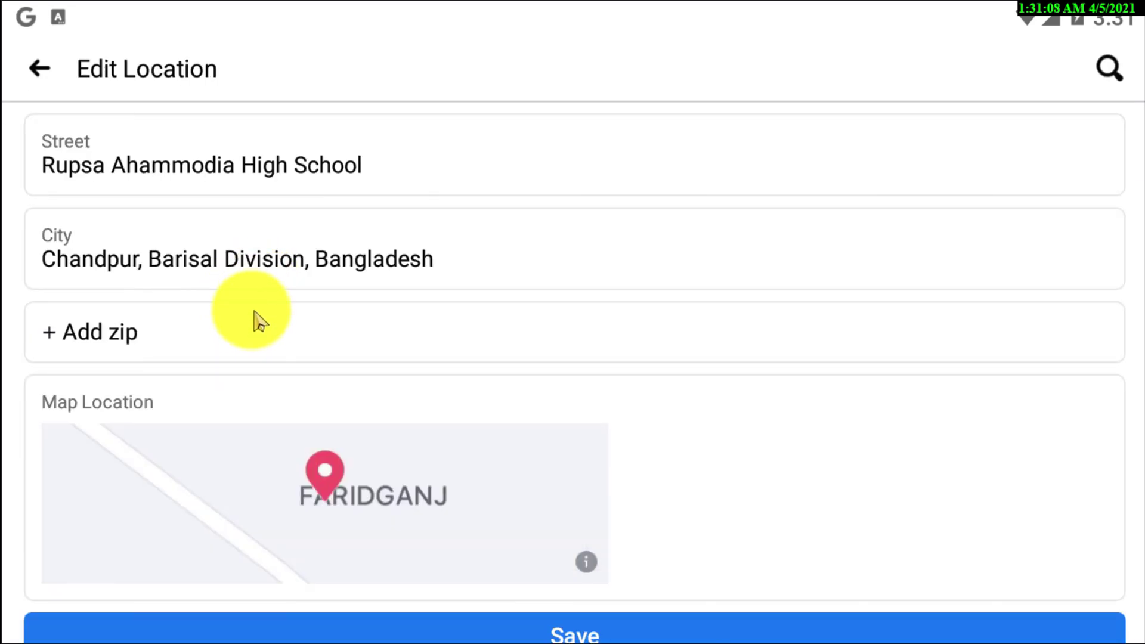
{"action": "left_click", "coordinate": [128, 337]}
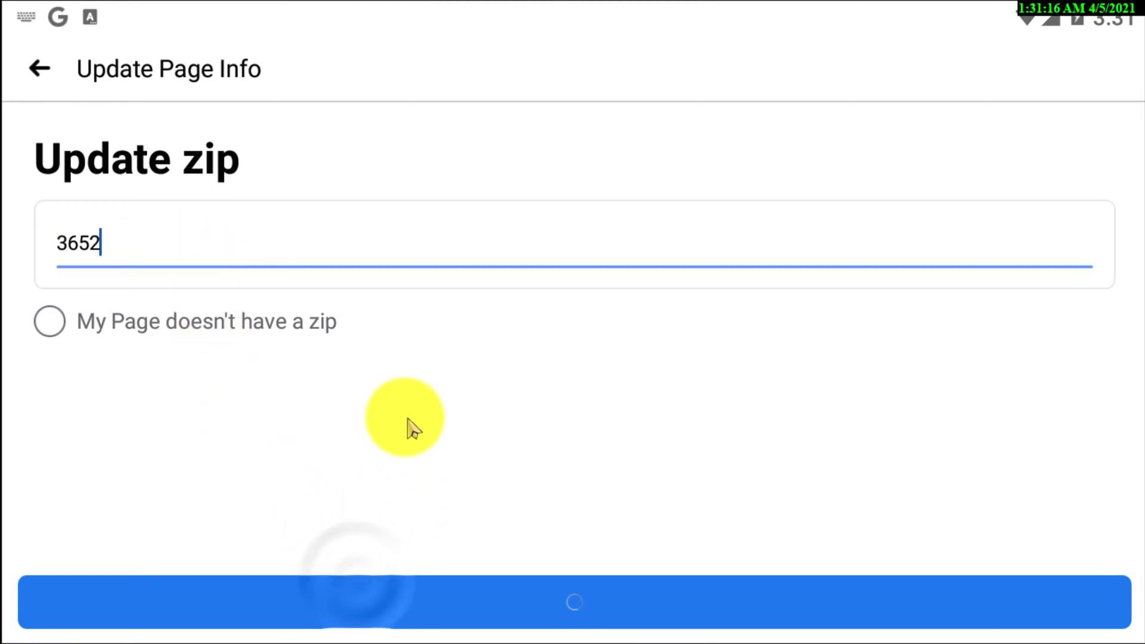
Change the city to Chandpur, Chittagong Division, Bangladesh and bring up the map location guide
{"action": "left_click_drag", "start_coordinate": [386, 476], "coordinate": [358, 434]}
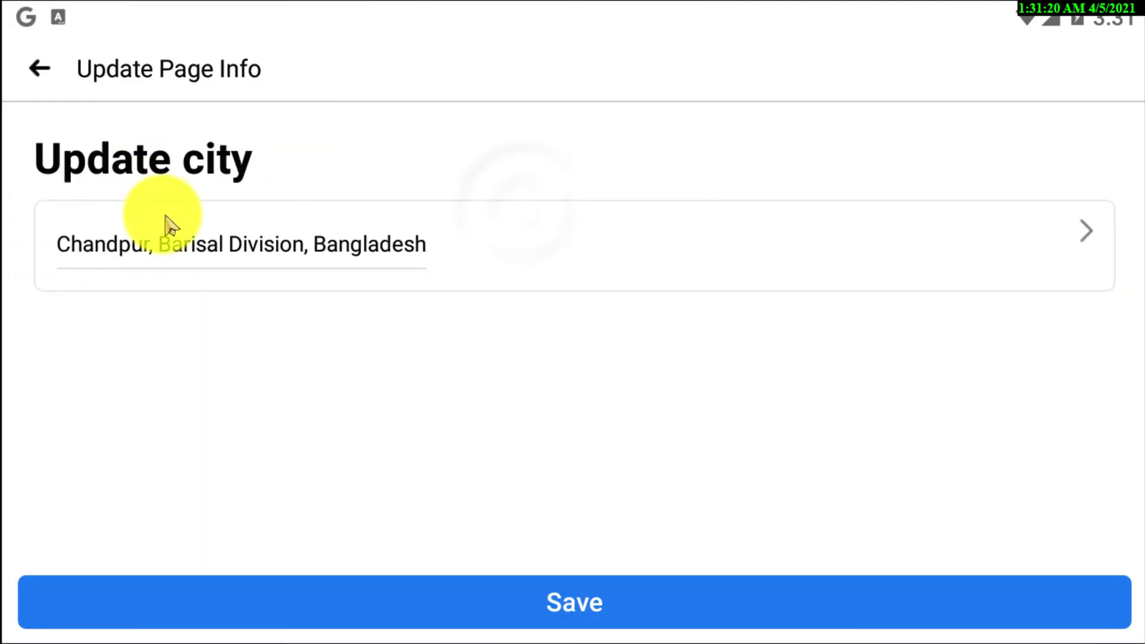
{"action": "left_click", "coordinate": [1068, 243]}
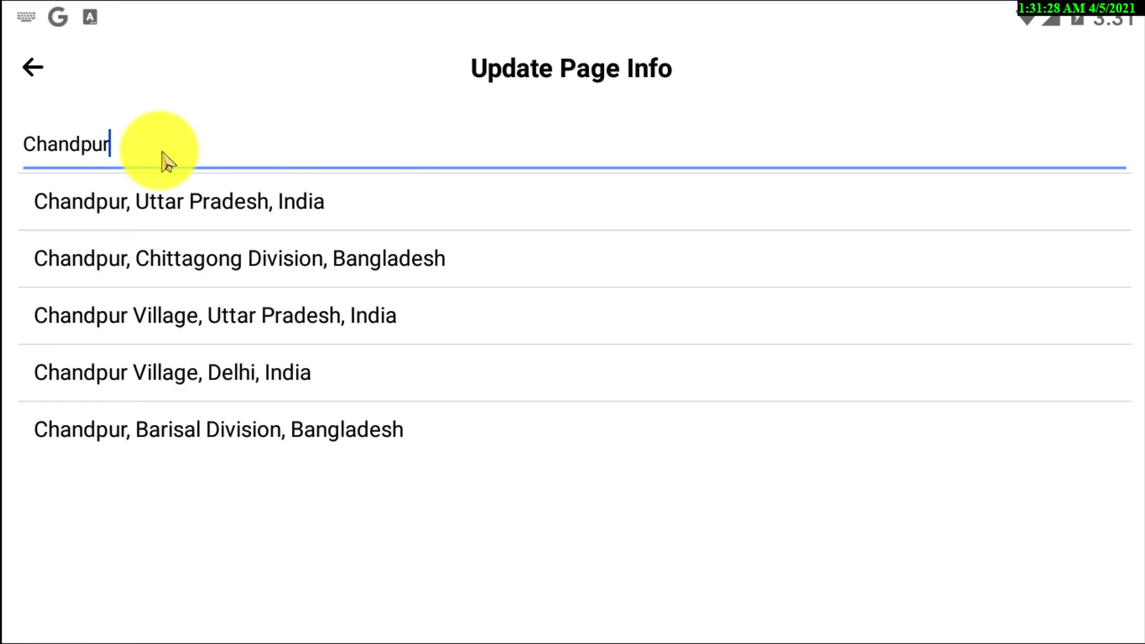
{"action": "left_click", "coordinate": [210, 260]}
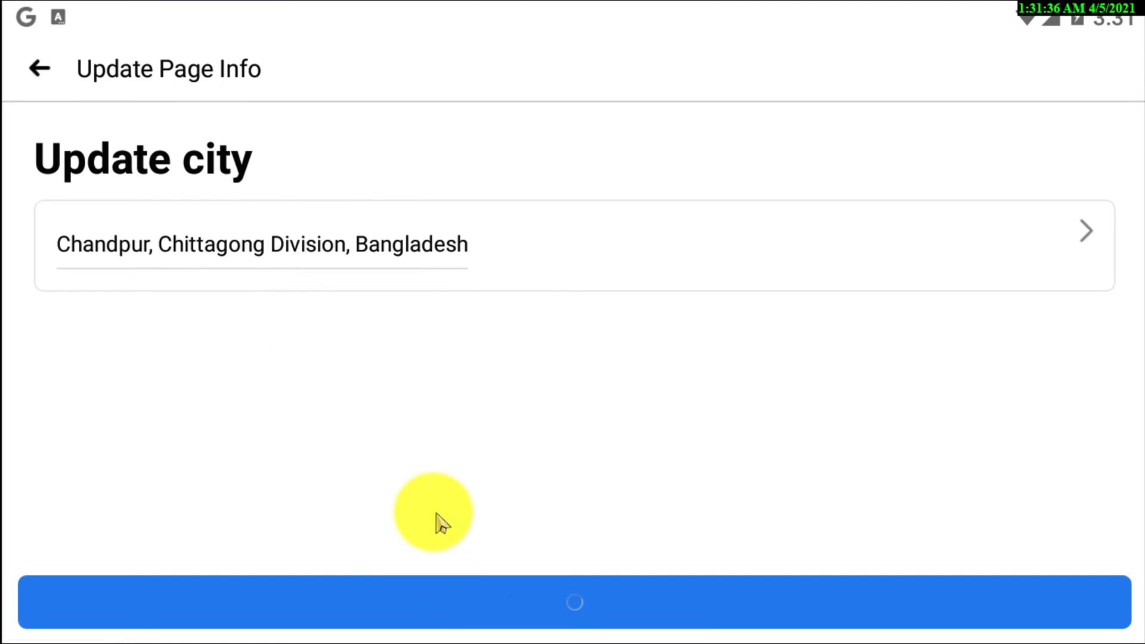
{"action": "left_click", "coordinate": [413, 479]}
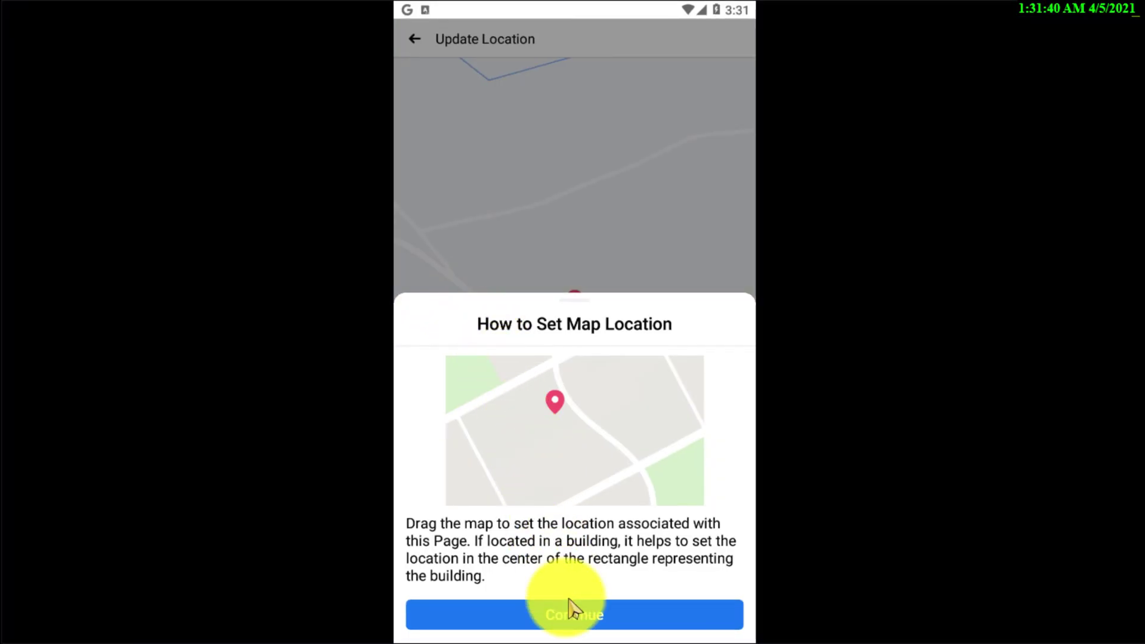
Position and save the map pin, then save the completed address
{"action": "left_click", "coordinate": [569, 620]}
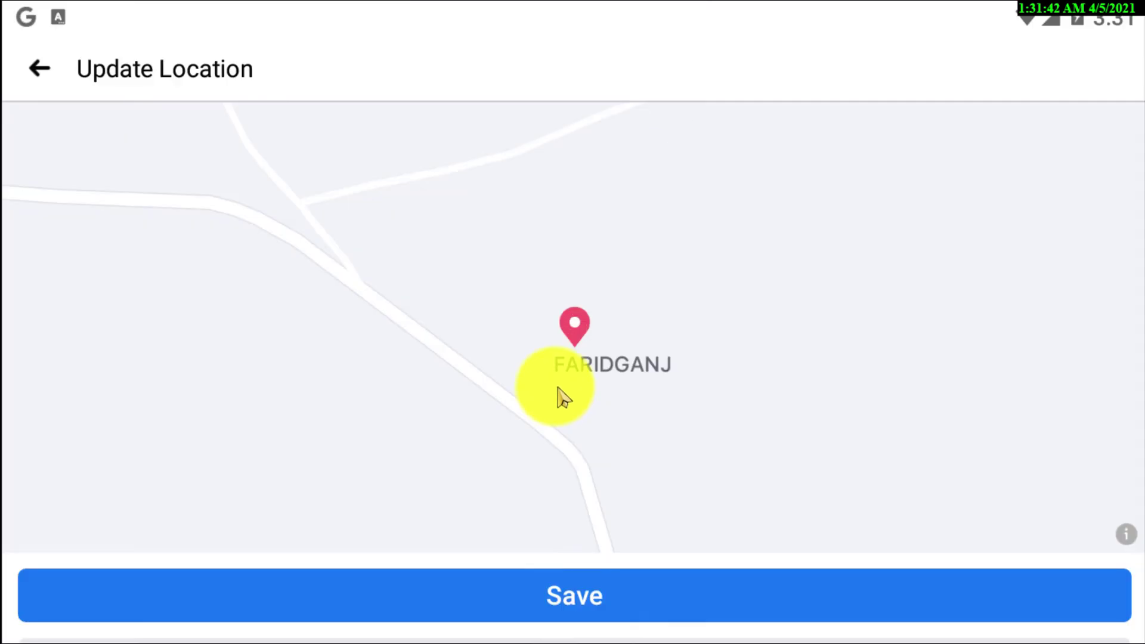
{"action": "left_click_drag", "start_coordinate": [586, 403], "coordinate": [586, 375]}
{"action": "left_click", "coordinate": [570, 590]}
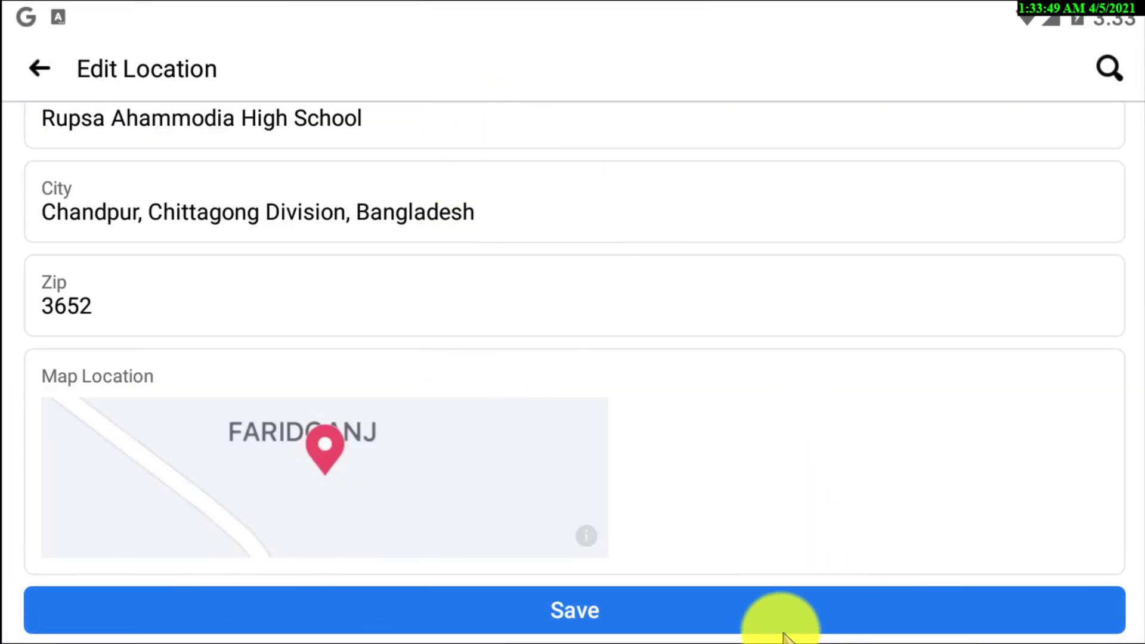
{"action": "left_click", "coordinate": [769, 620]}
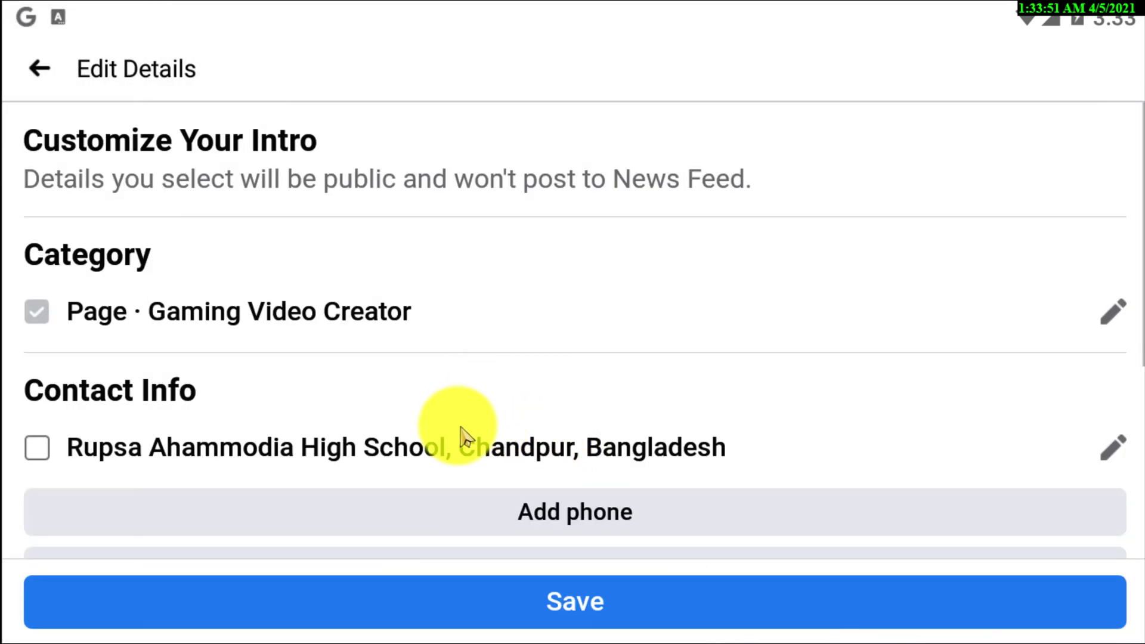
Show the address in the page Intro, save the details, and review the Details list
{"action": "left_click", "coordinate": [51, 447]}
{"action": "left_click_drag", "start_coordinate": [192, 391], "coordinate": [218, 236]}
{"action": "left_click_drag", "start_coordinate": [389, 528], "coordinate": [392, 342]}
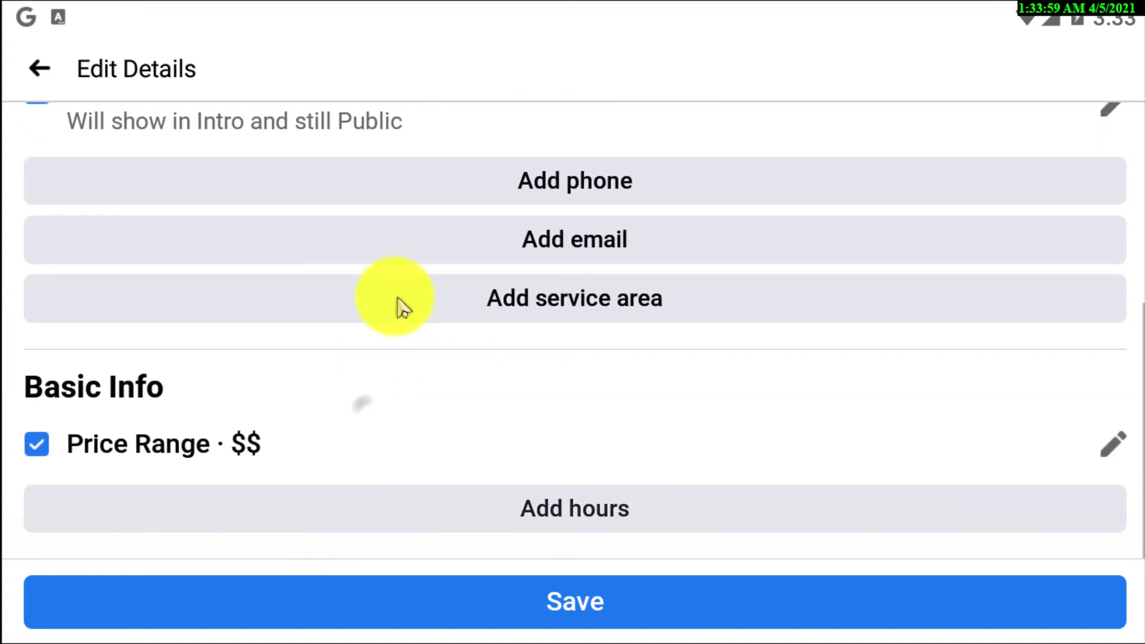
{"action": "left_click_drag", "start_coordinate": [452, 313], "coordinate": [463, 501]}
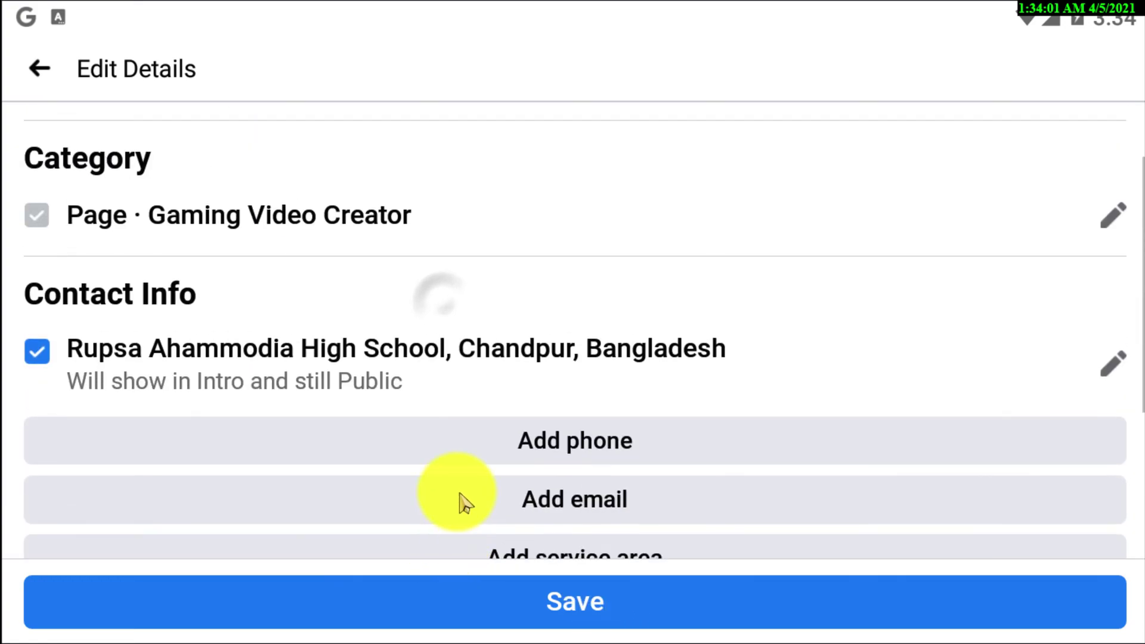
{"action": "left_click_drag", "start_coordinate": [485, 463], "coordinate": [447, 591]}
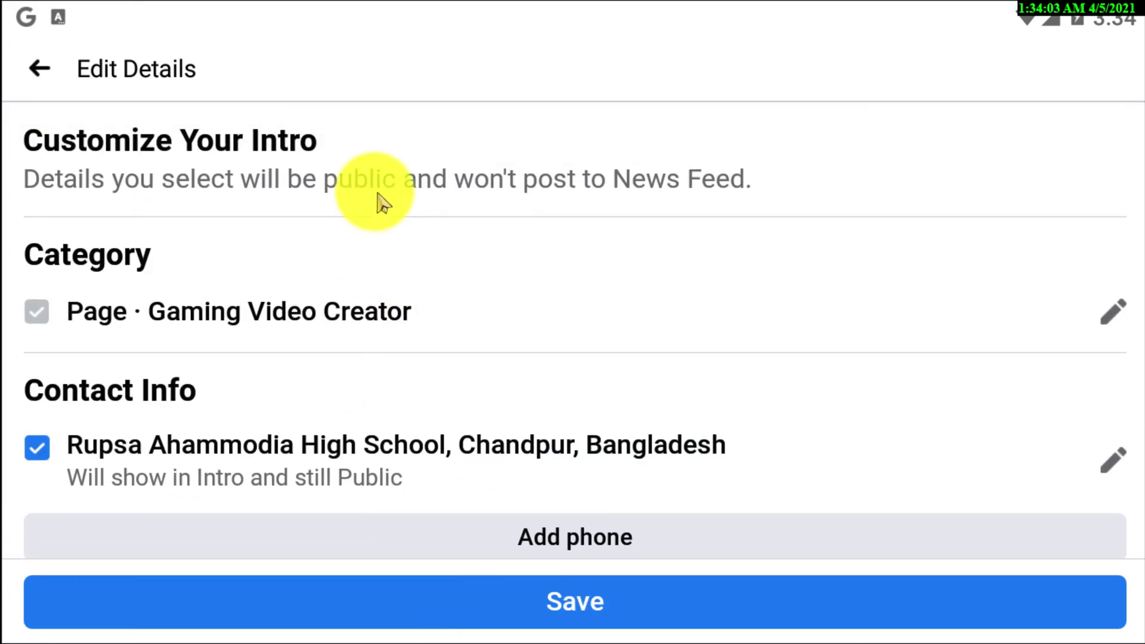
{"action": "left_click", "coordinate": [427, 584]}
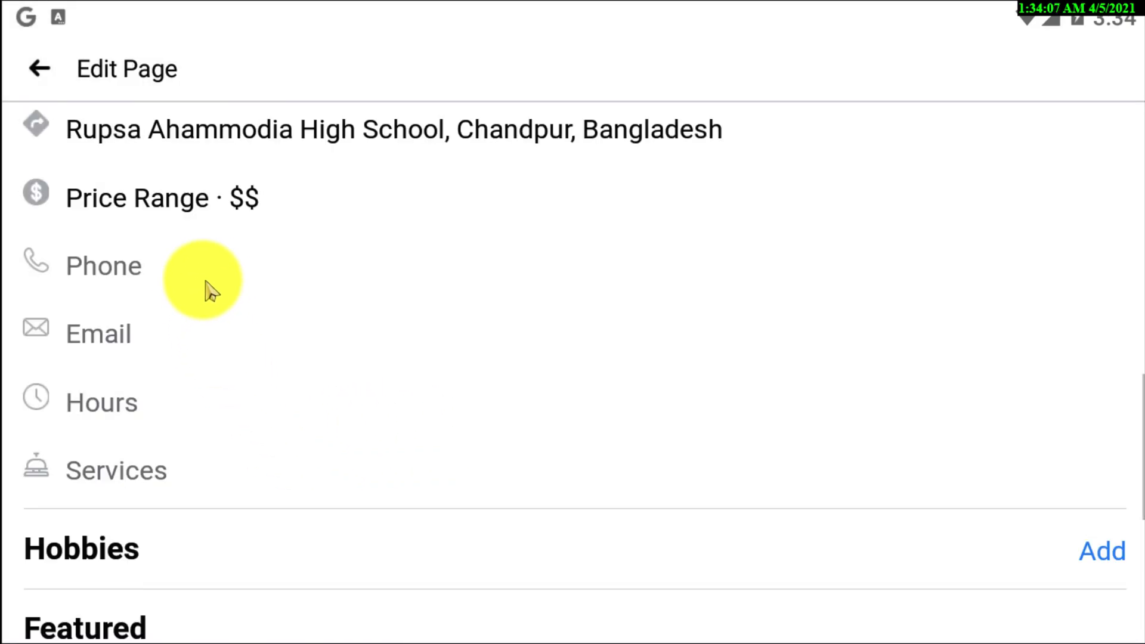
{"action": "left_click_drag", "start_coordinate": [204, 289], "coordinate": [220, 481]}
{"action": "left_click_drag", "start_coordinate": [77, 324], "coordinate": [494, 446]}
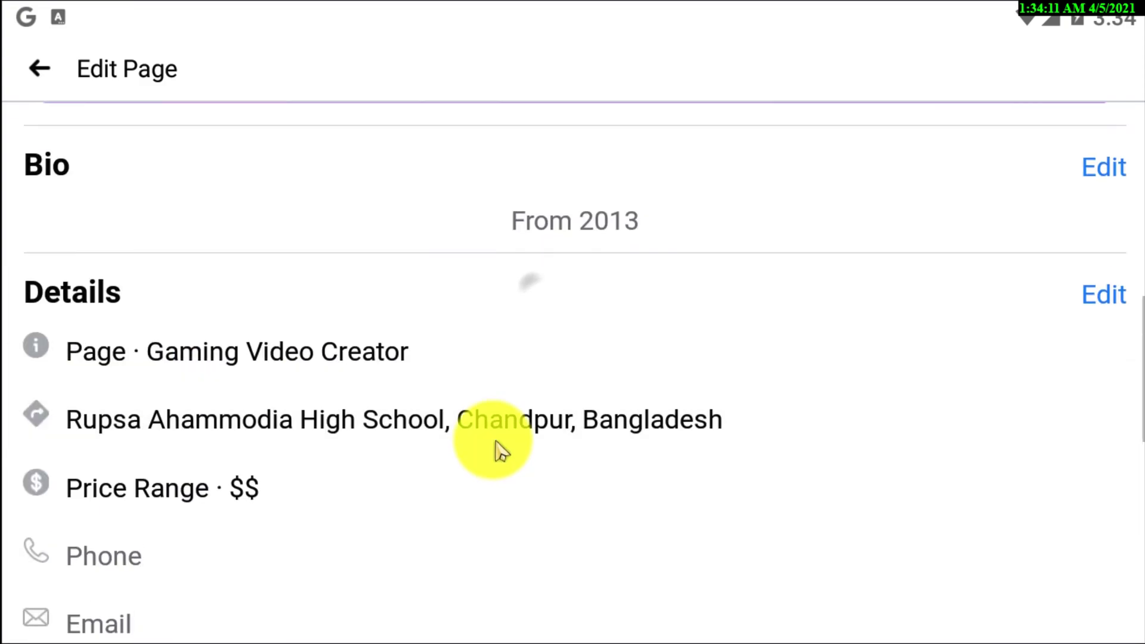
Leave the Edit Page and page screens and return to the Home feed
{"action": "left_click", "coordinate": [38, 84]}
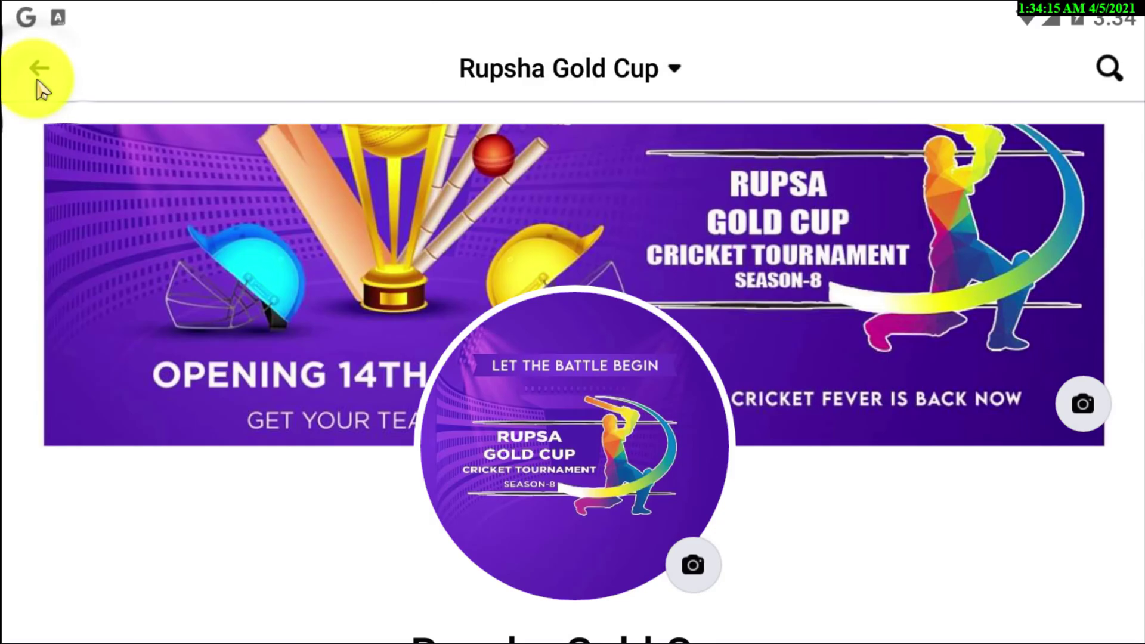
{"action": "left_click", "coordinate": [38, 83]}
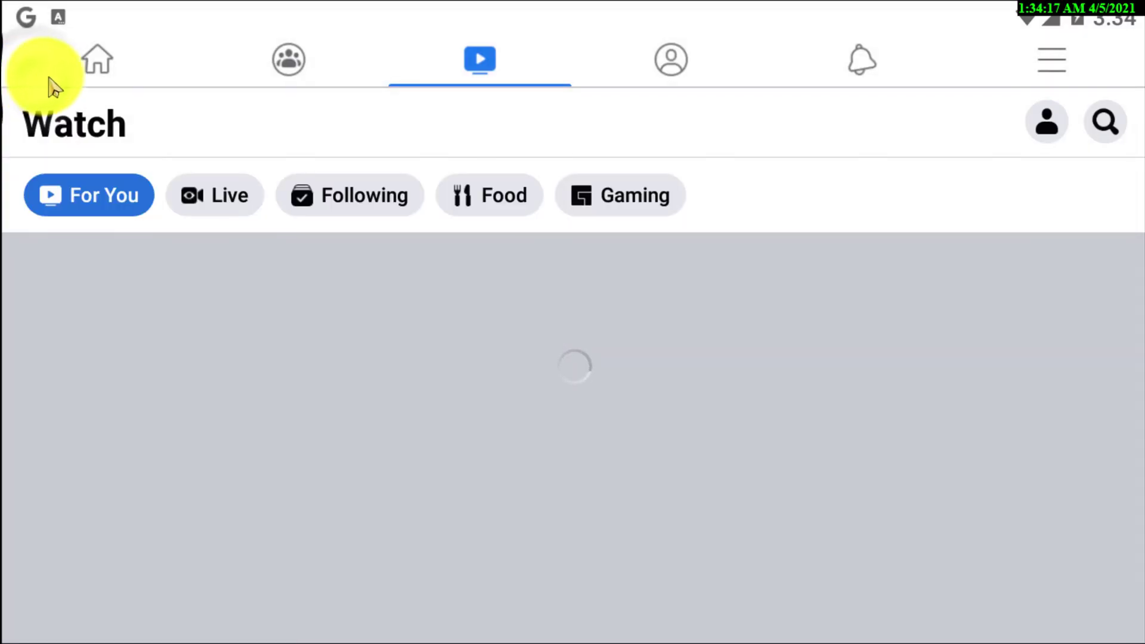
{"action": "left_click", "coordinate": [48, 84]}
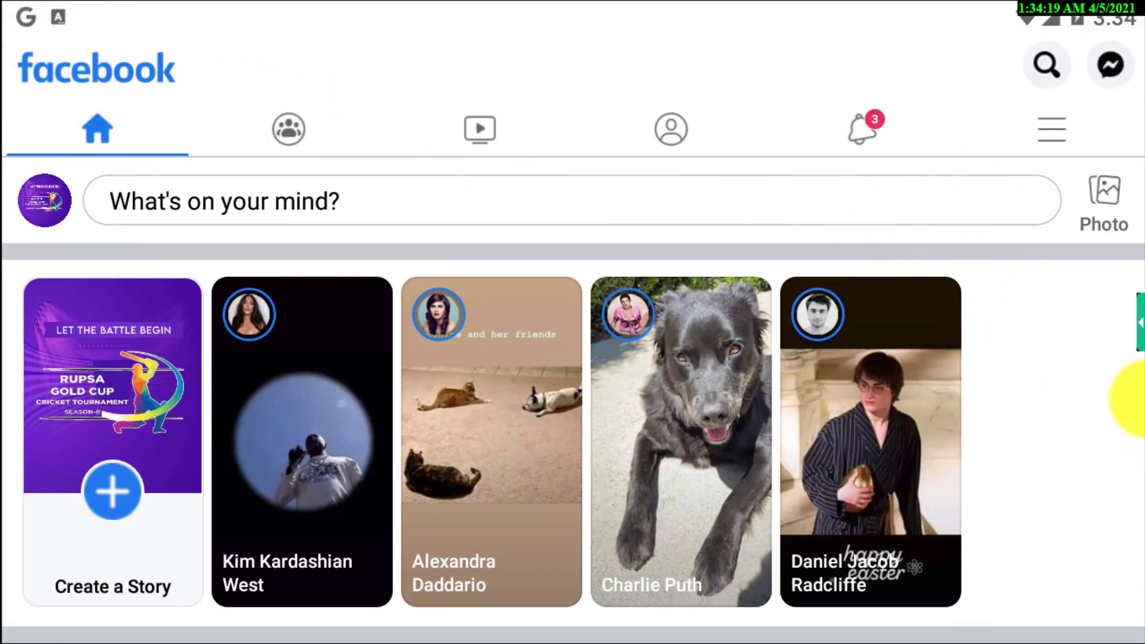
{"action": "mouse_move", "coordinate": [1142, 349]}
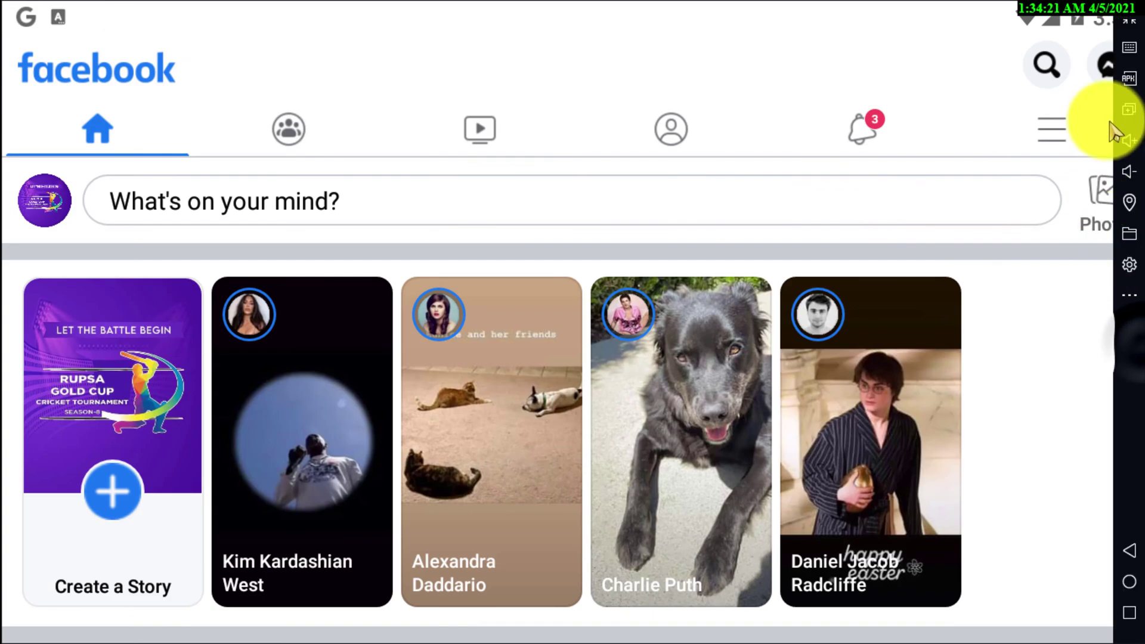